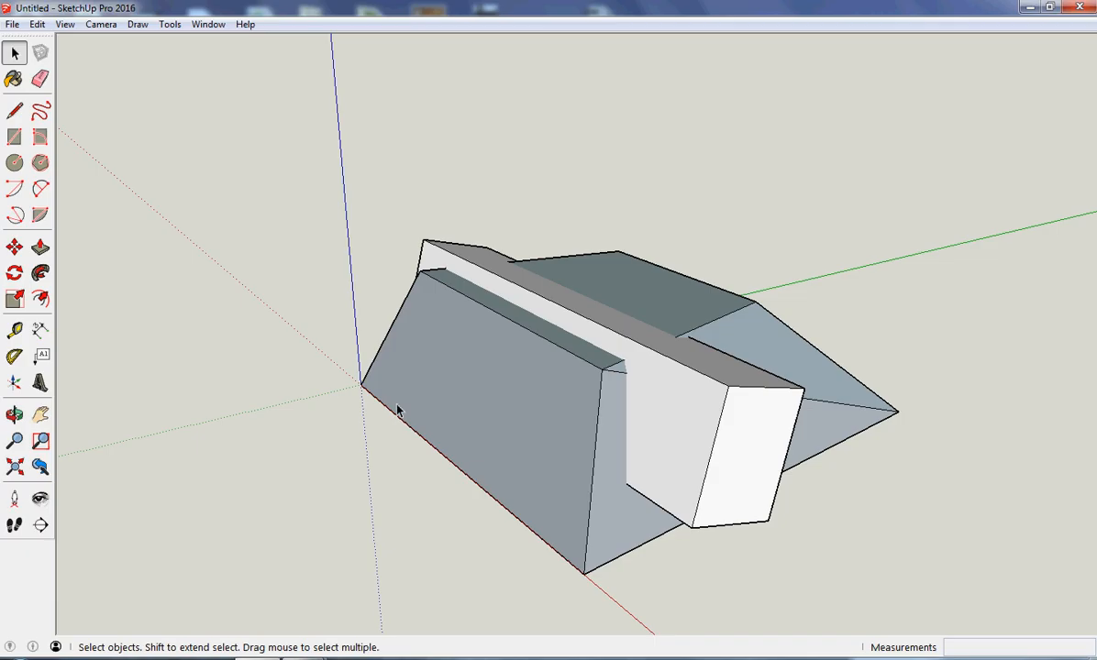
# Turn the whole slanted box with all its connected faces and edges into a component named slot.
pyautogui.click(715, 446)
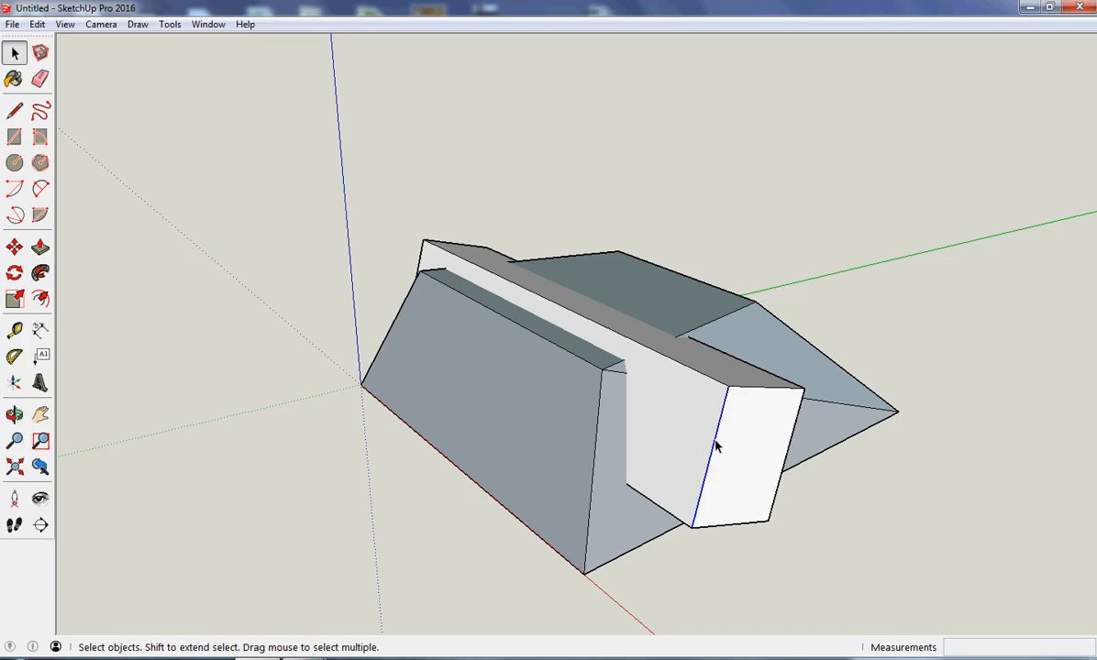
pyautogui.doubleClick(717, 444)
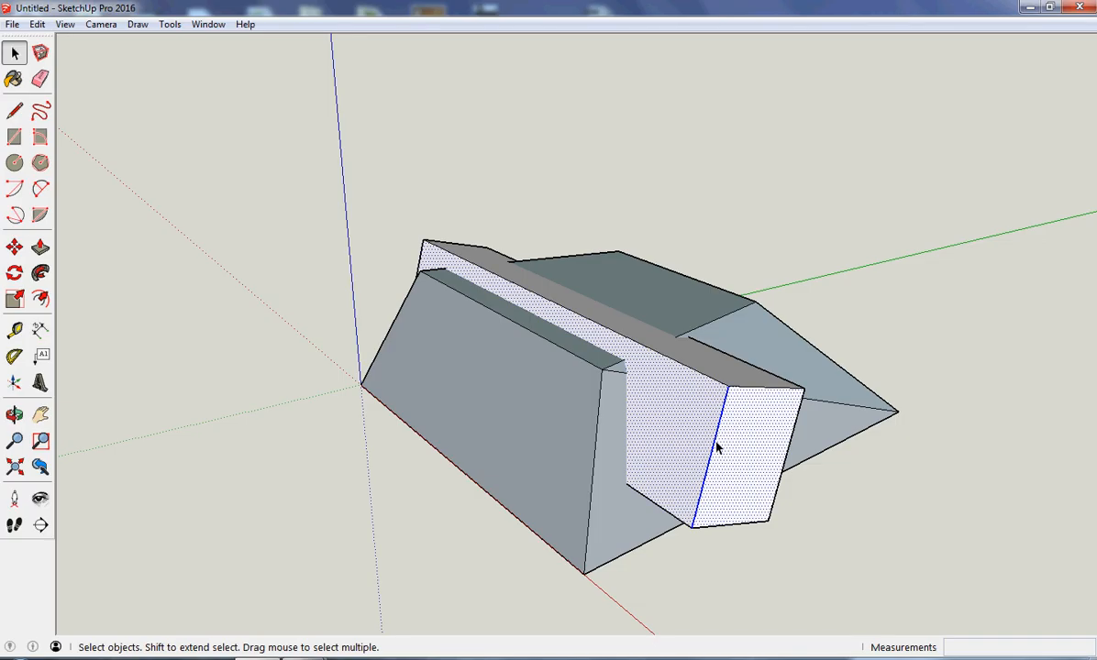
pyautogui.doubleClick(717, 445)
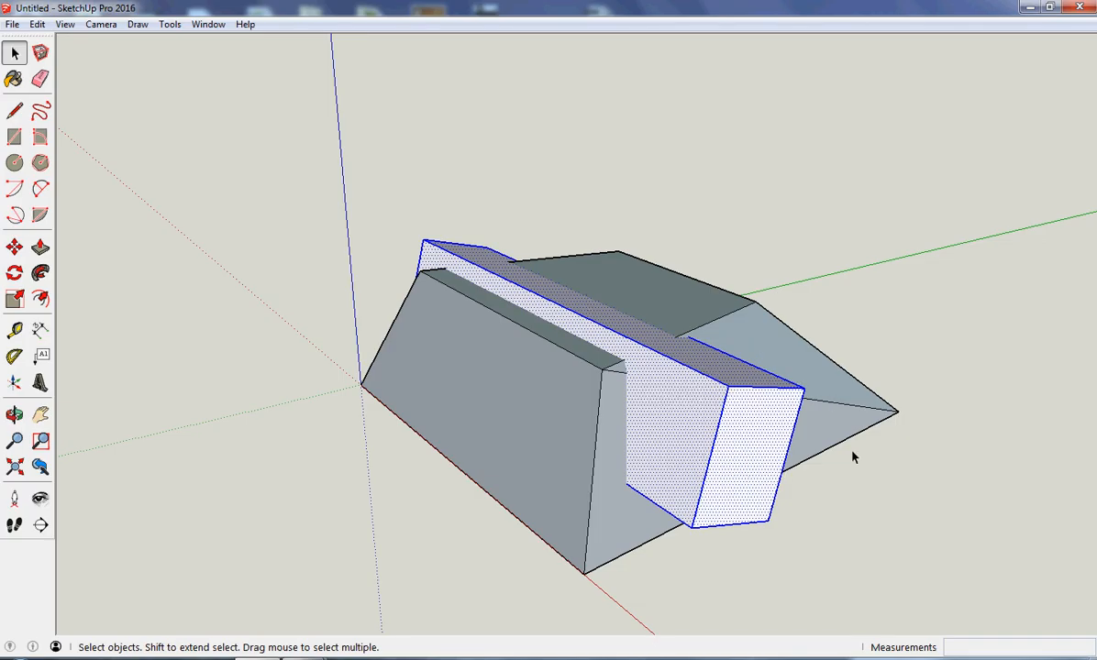
pyautogui.rightClick(713, 456)
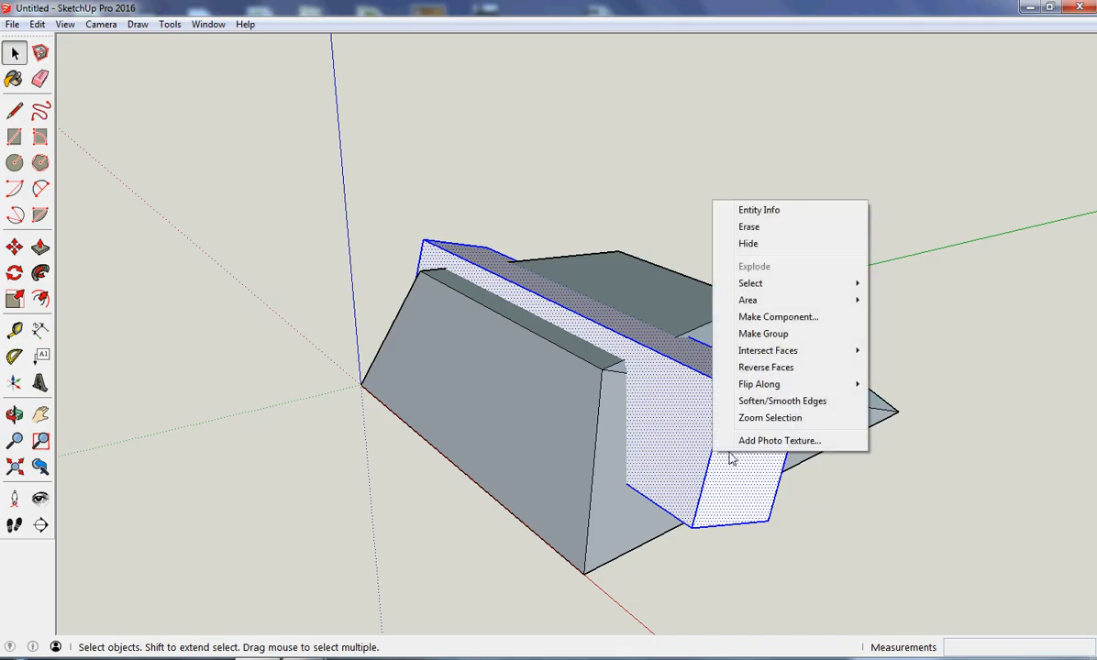
pyautogui.click(779, 317)
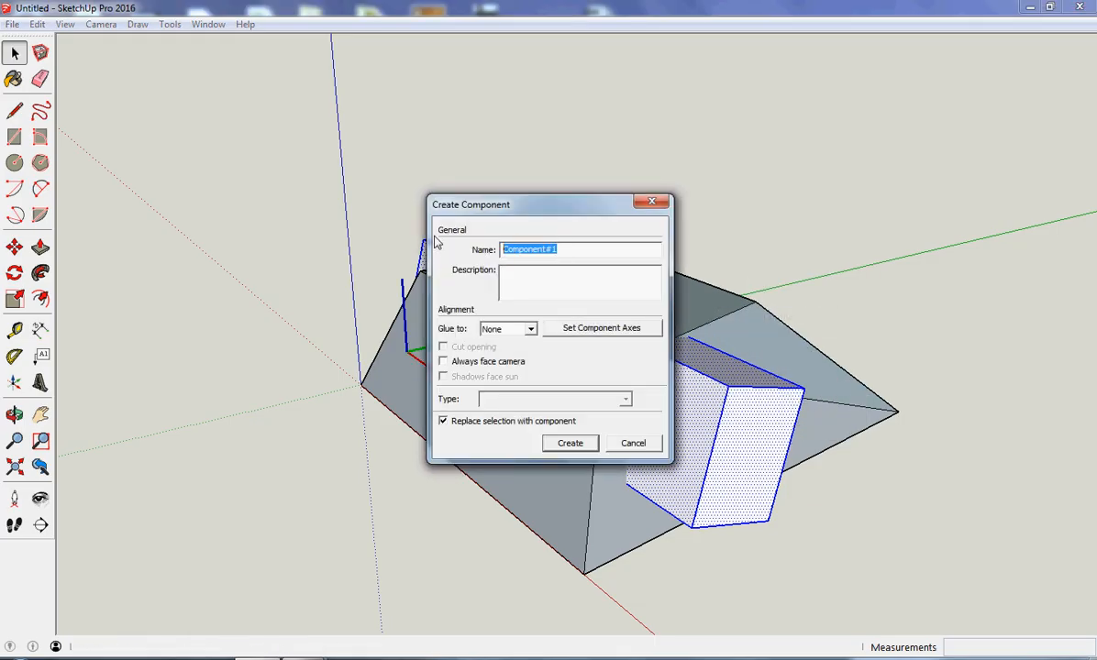
pyautogui.write('slot')
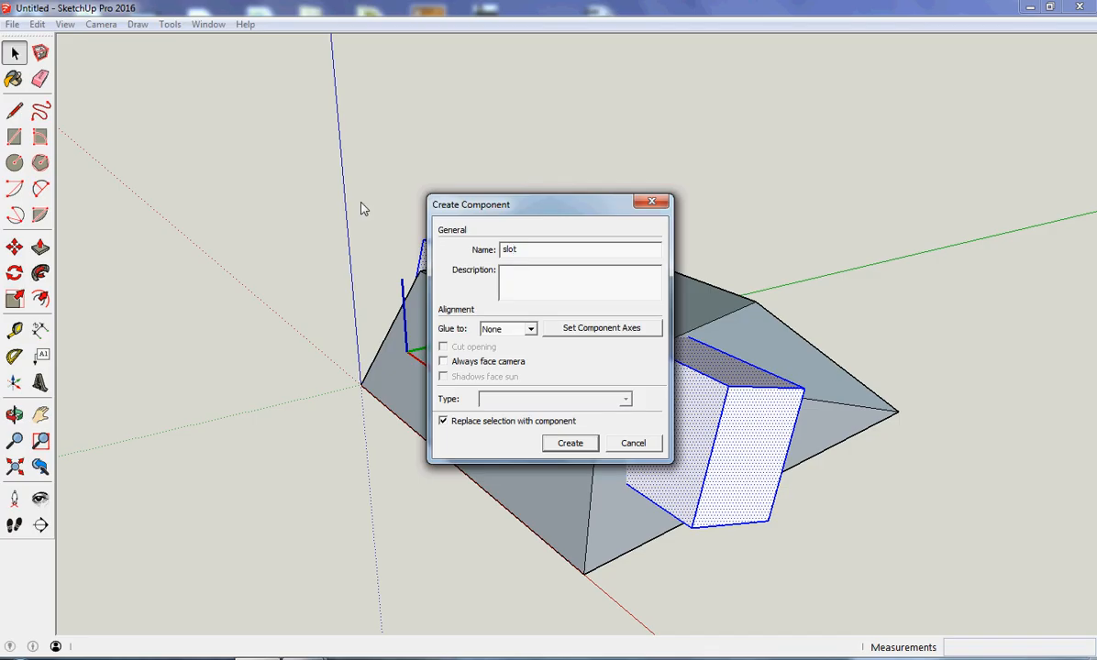
pyautogui.click(571, 443)
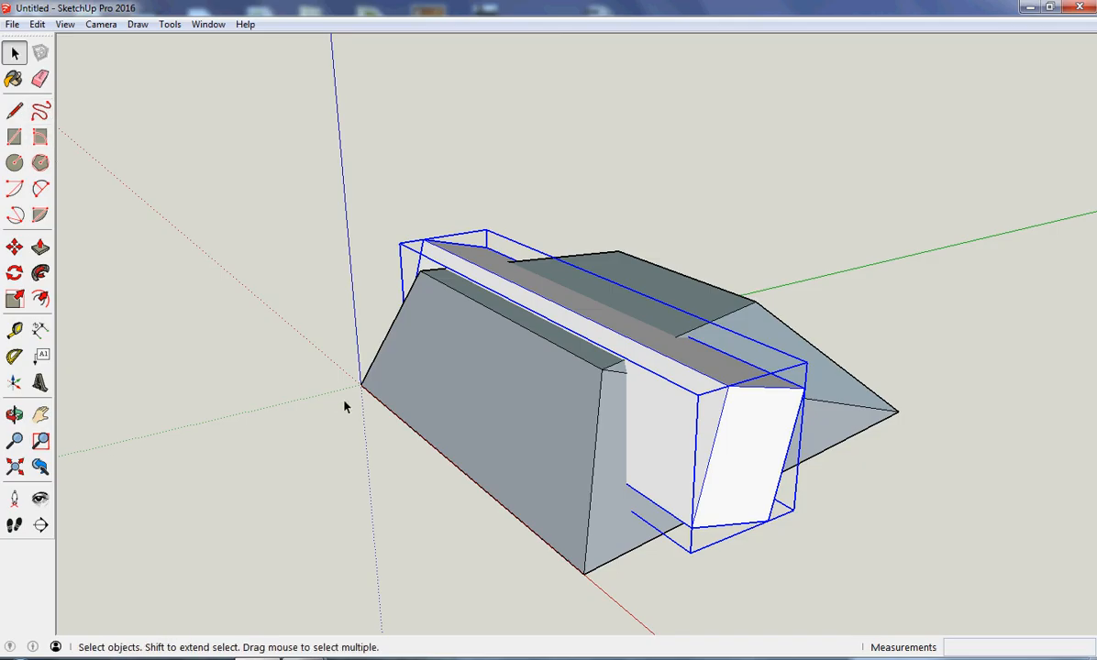
# Turn the sloped block around the slot box into a component named base.
pyautogui.click(419, 441)
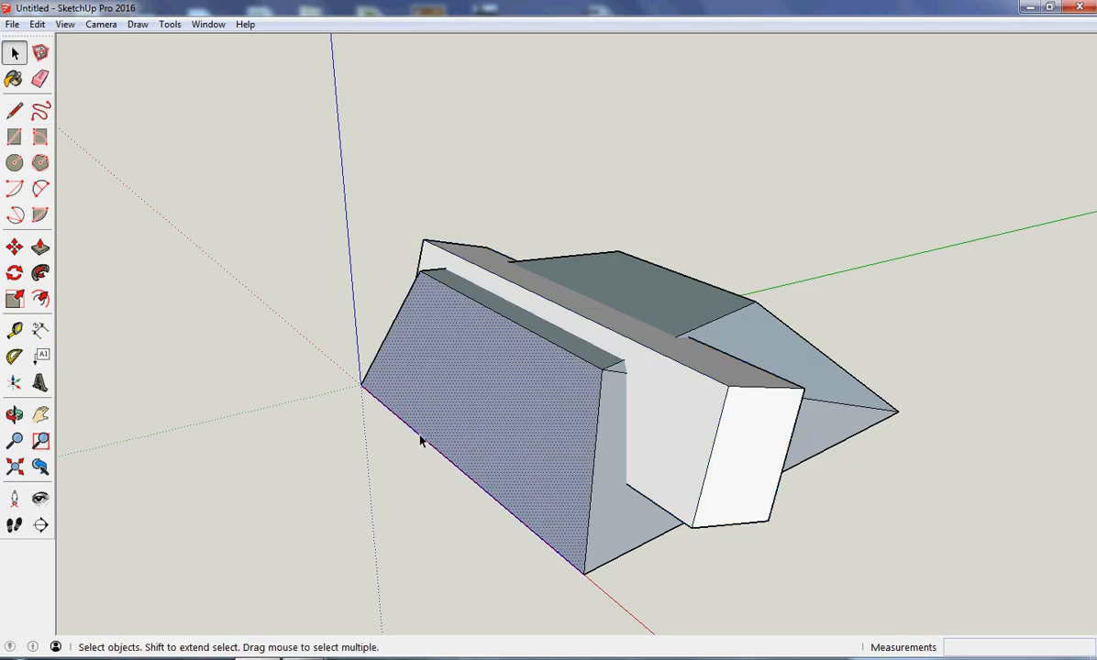
pyautogui.tripleClick(419, 441)
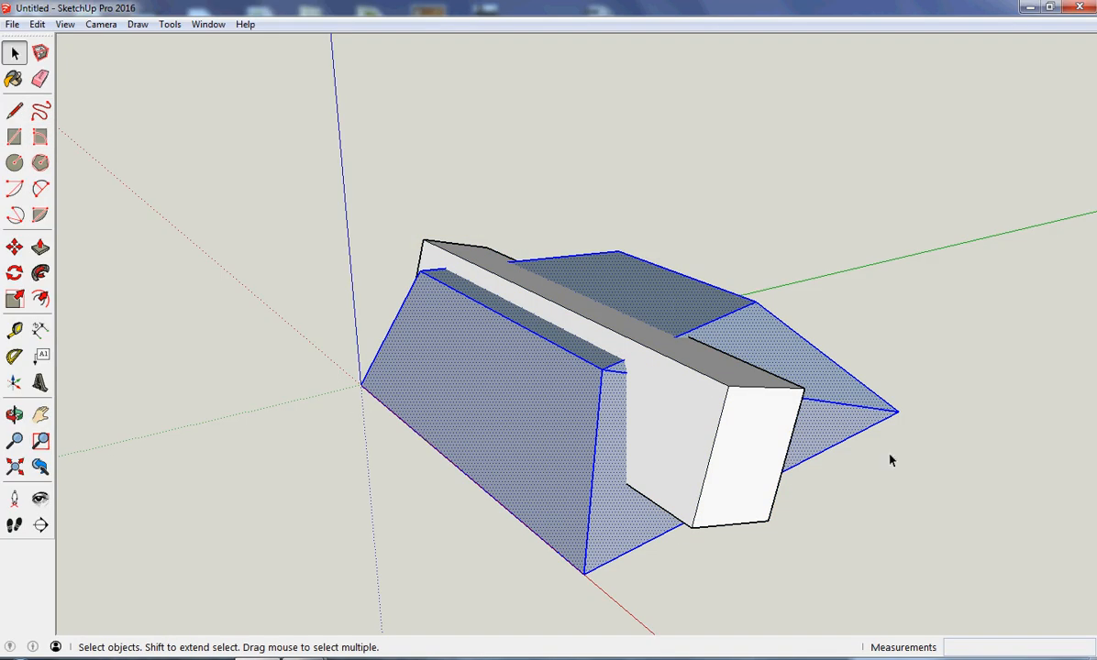
pyautogui.rightClick(588, 538)
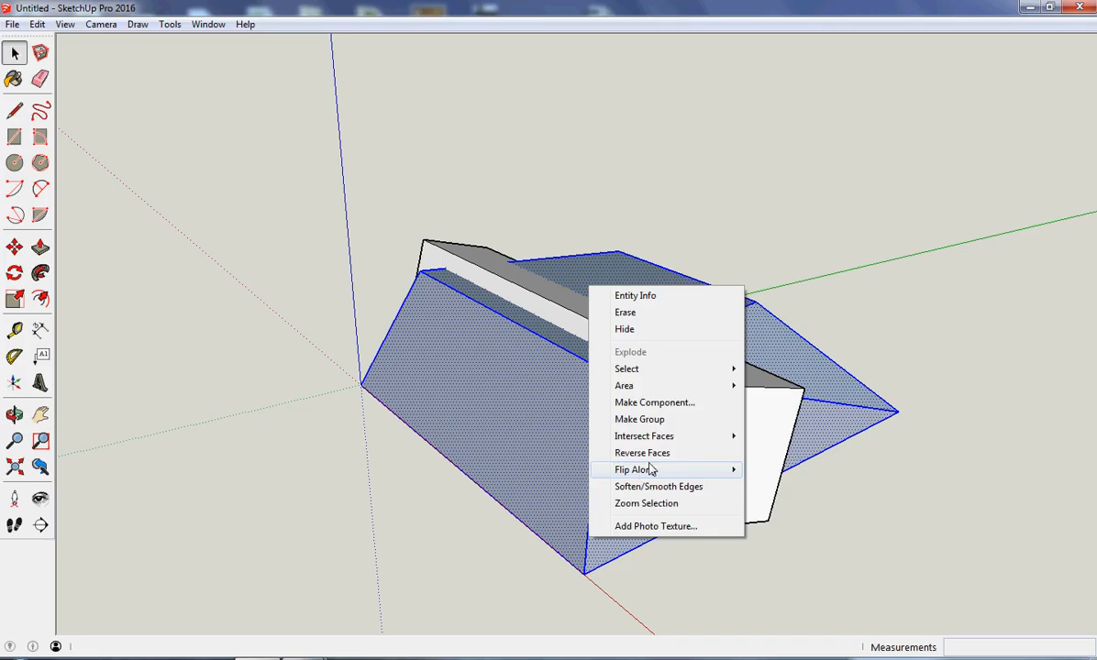
pyautogui.click(641, 403)
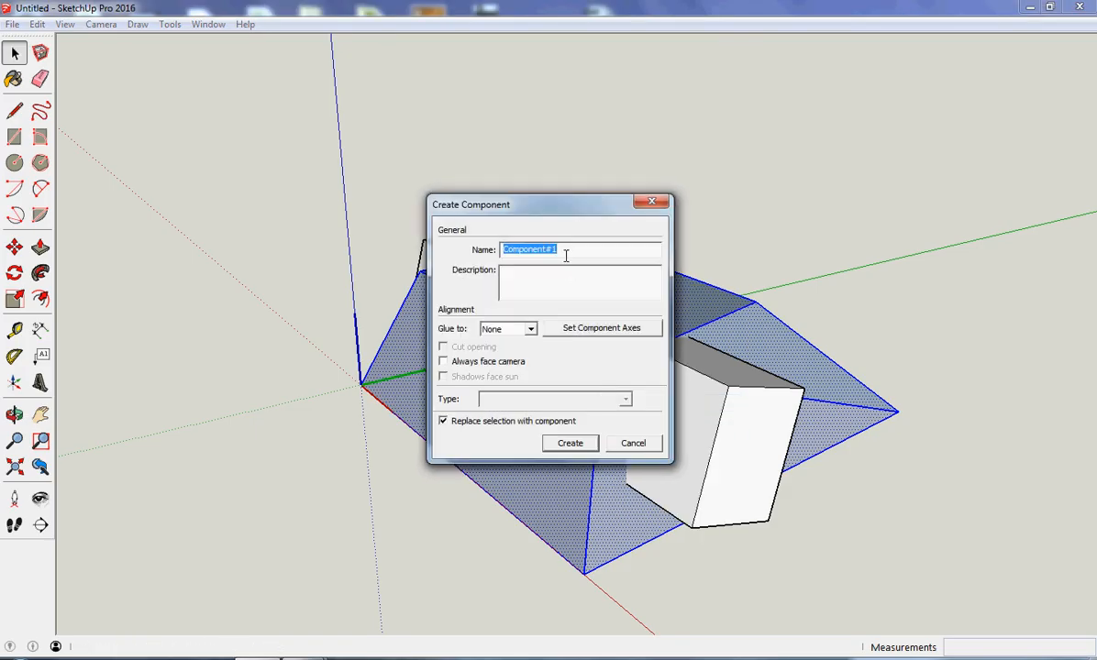
pyautogui.moveTo(556, 248); pyautogui.dragTo(399, 238)
pyautogui.write('base')
pyautogui.click(570, 443)
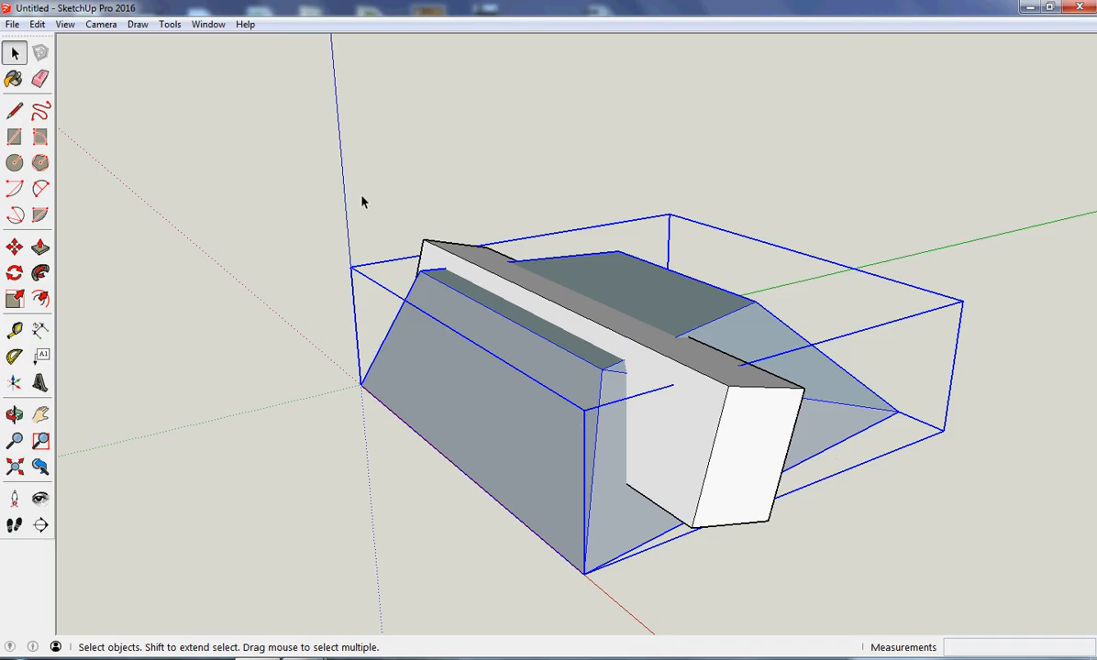
pyautogui.click(316, 187)
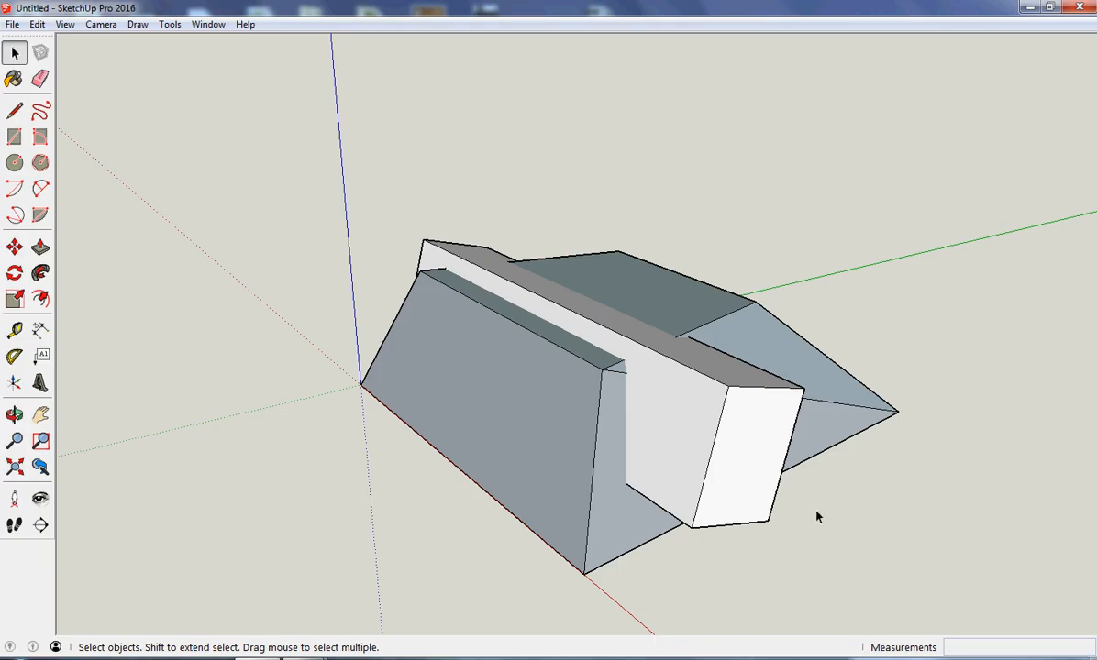
pyautogui.click(695, 519)
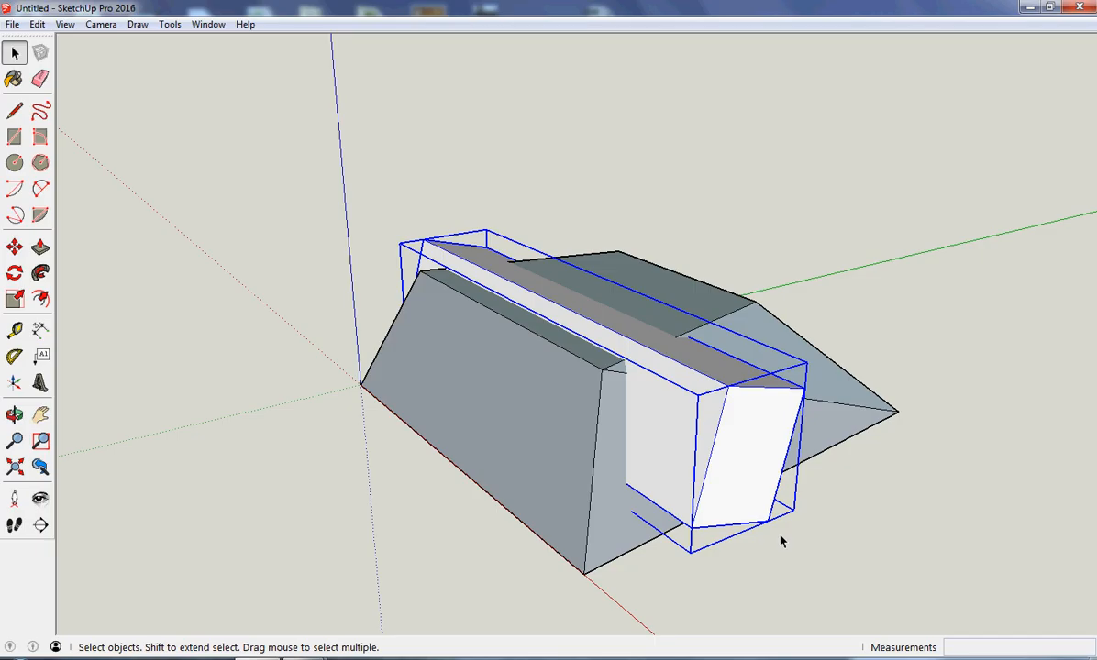
pyautogui.keyDown('shift'); pyautogui.click(590, 546); pyautogui.keyUp('shift')
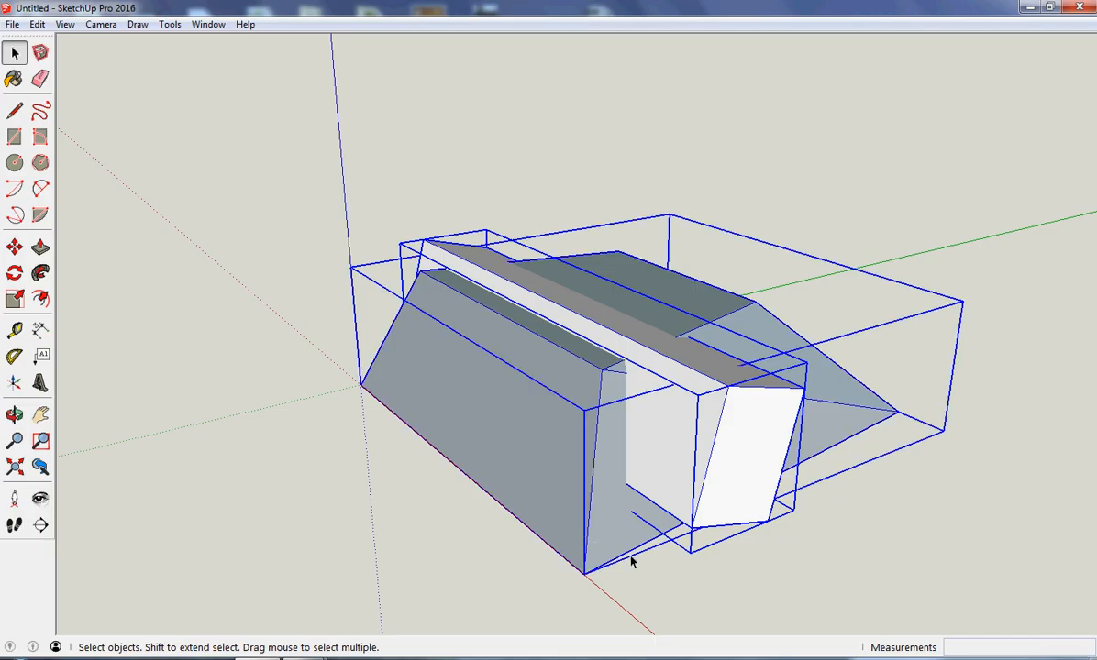
pyautogui.rightClick(720, 439)
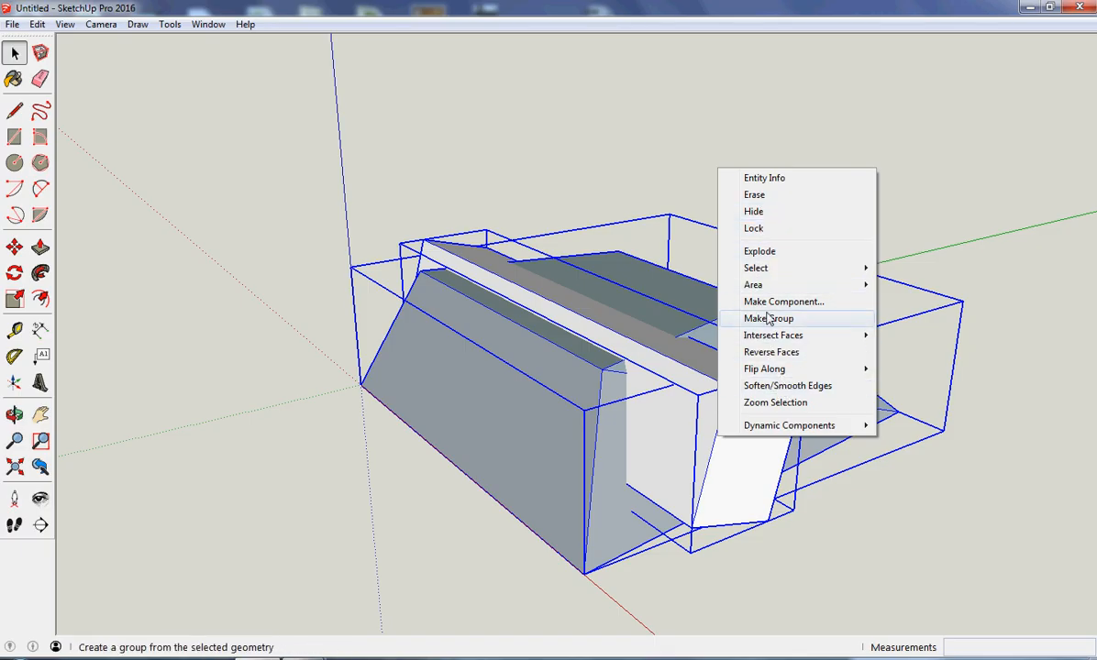
pyautogui.click(988, 429)
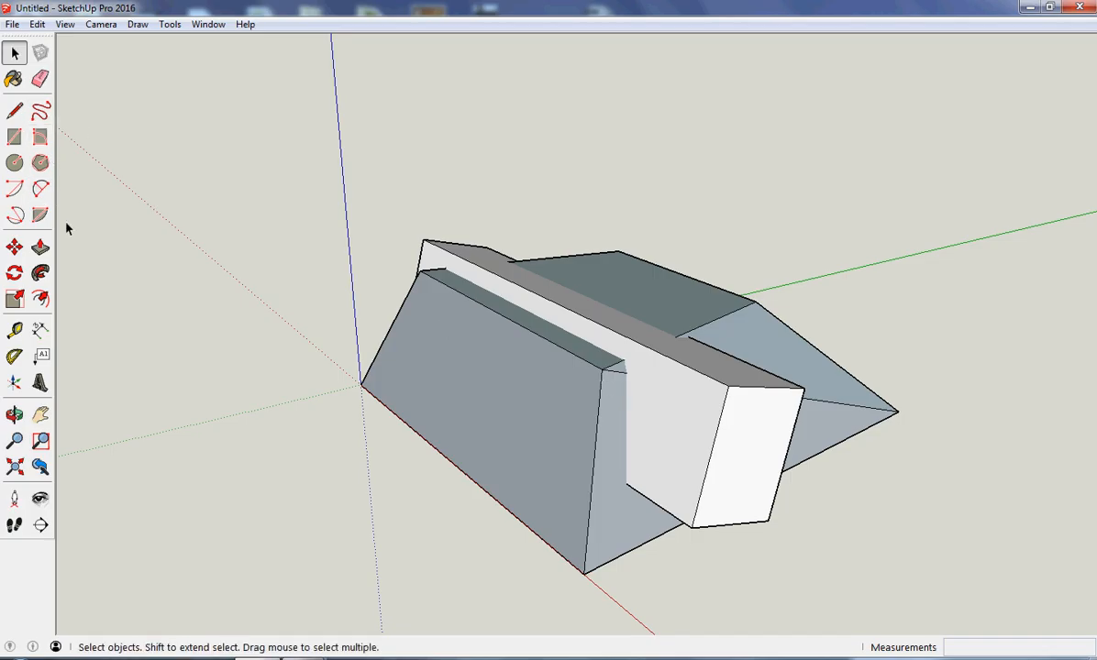
# Undo the creation of the base component so its edges are editable again.
pyautogui.click(14, 415)
pyautogui.moveTo(479, 421); pyautogui.dragTo(683, 234)
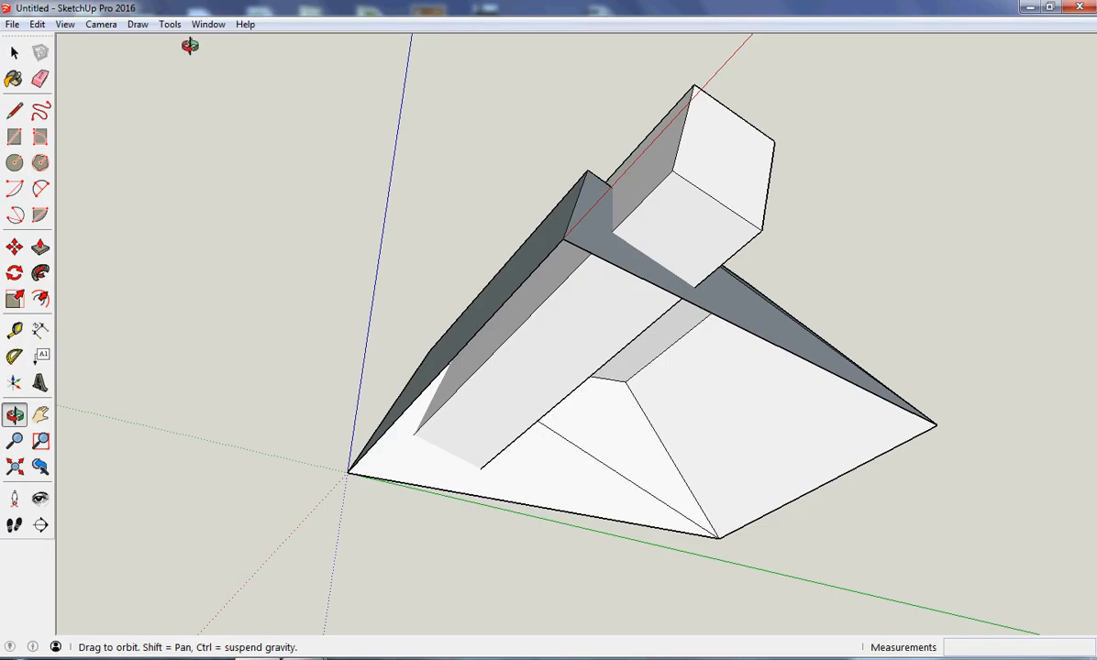
pyautogui.moveTo(684, 272); pyautogui.dragTo(734, 321)
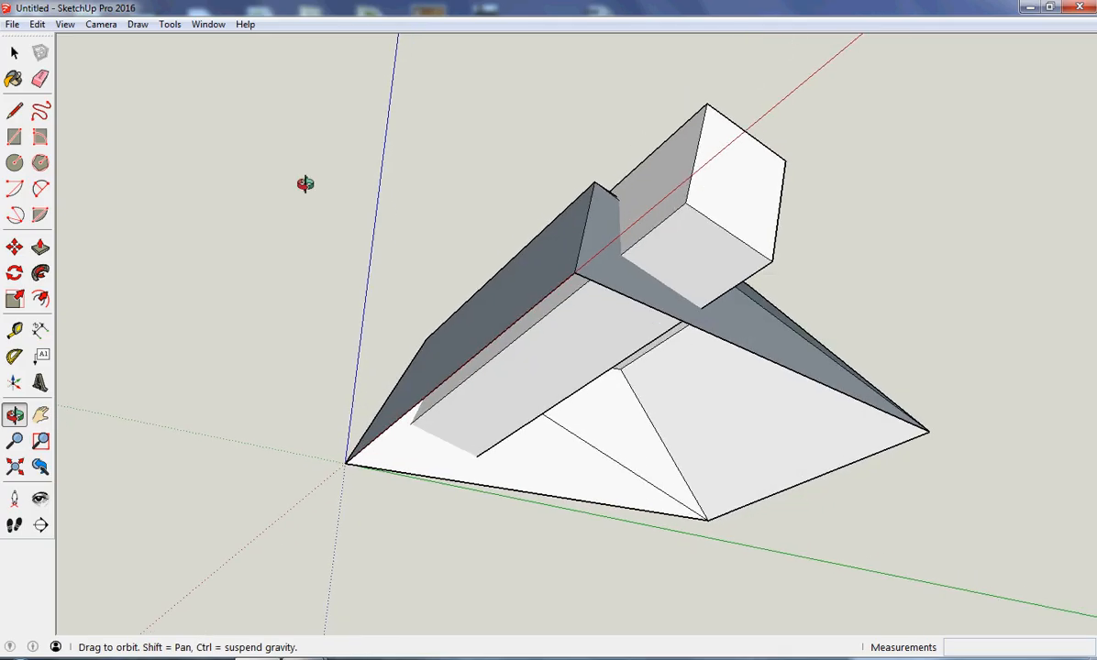
pyautogui.click(37, 24)
pyautogui.click(63, 43)
pyautogui.click(14, 52)
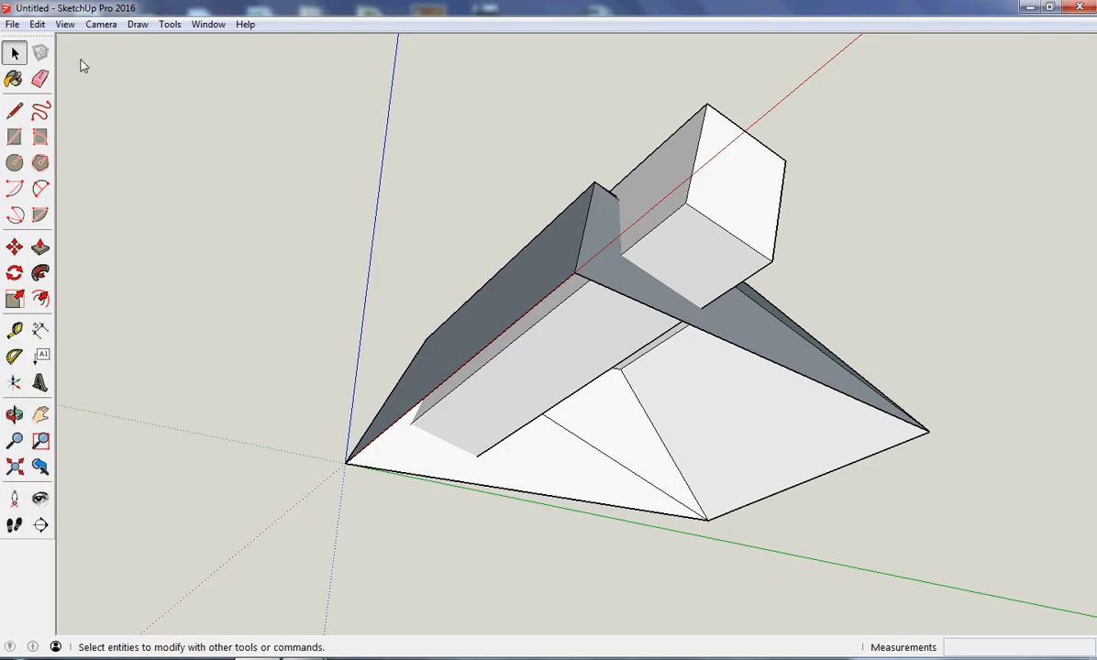
pyautogui.click(705, 136)
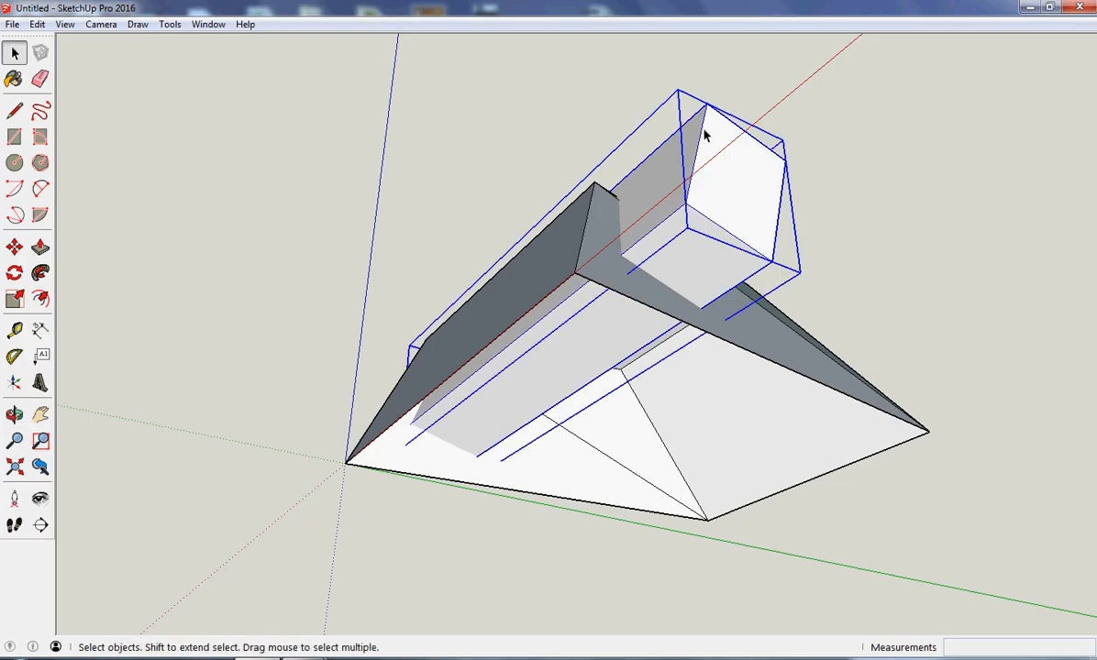
pyautogui.click(848, 398)
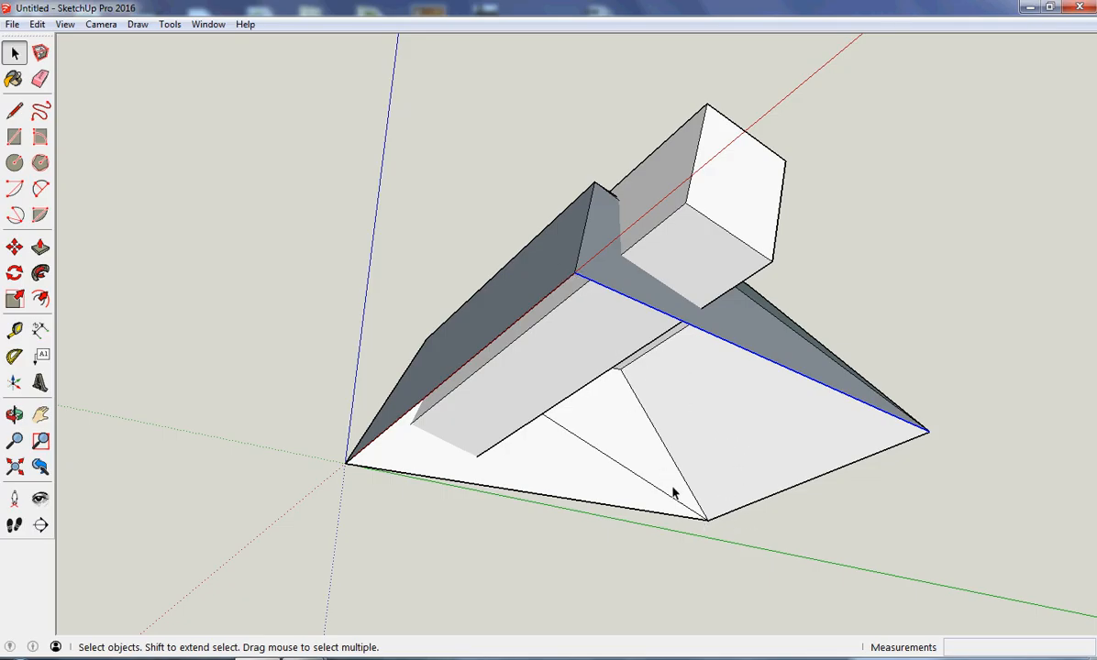
# Close the open underside of the base with a diagonal line between opposite corners, and erase that diagonal.
pyautogui.click(14, 111)
pyautogui.click(707, 519)
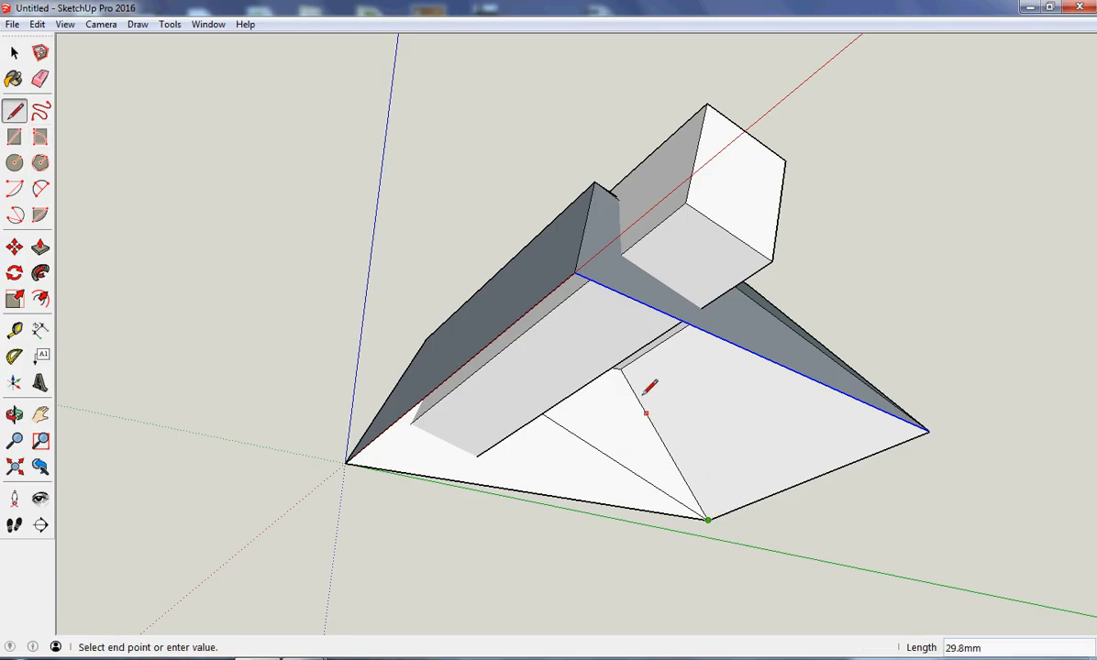
pyautogui.click(575, 273)
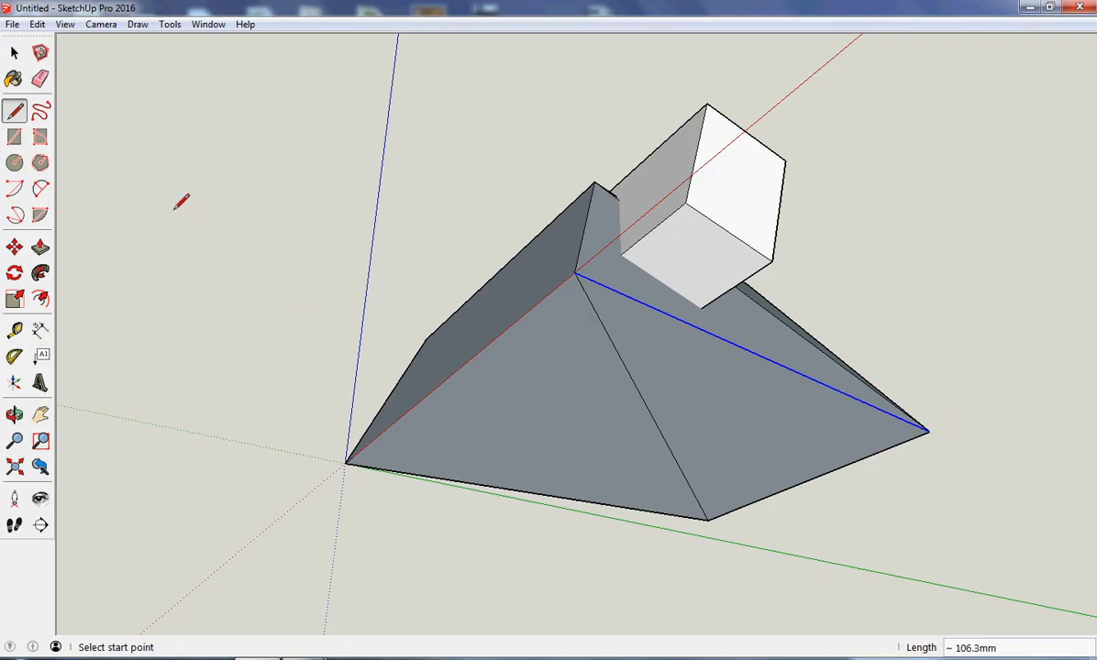
pyautogui.click(39, 79)
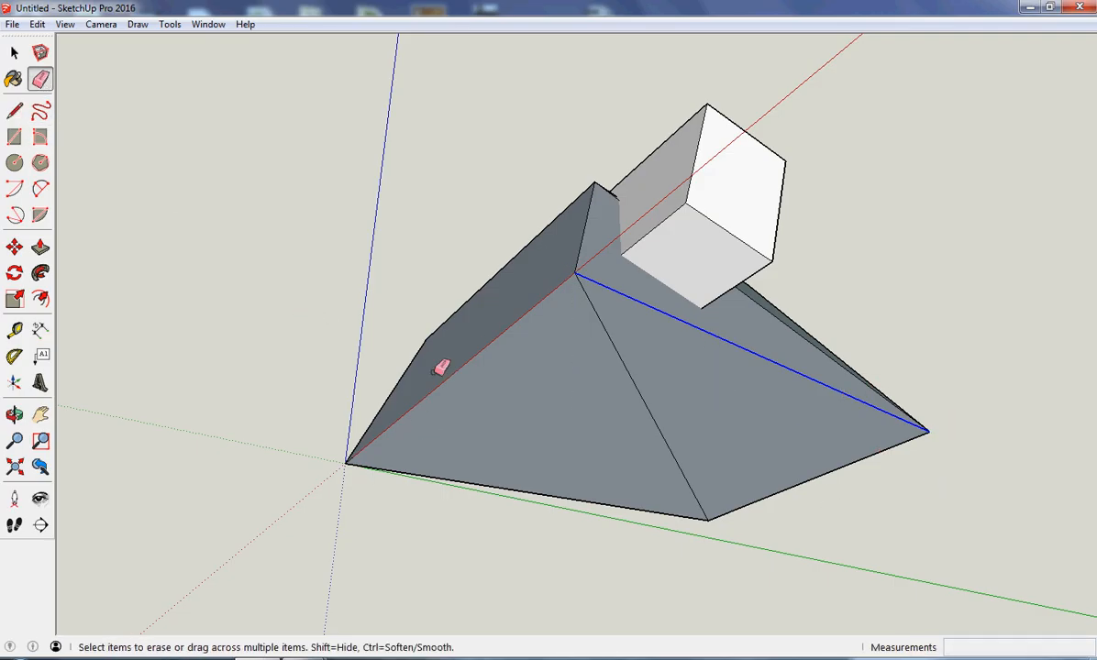
pyautogui.click(654, 405)
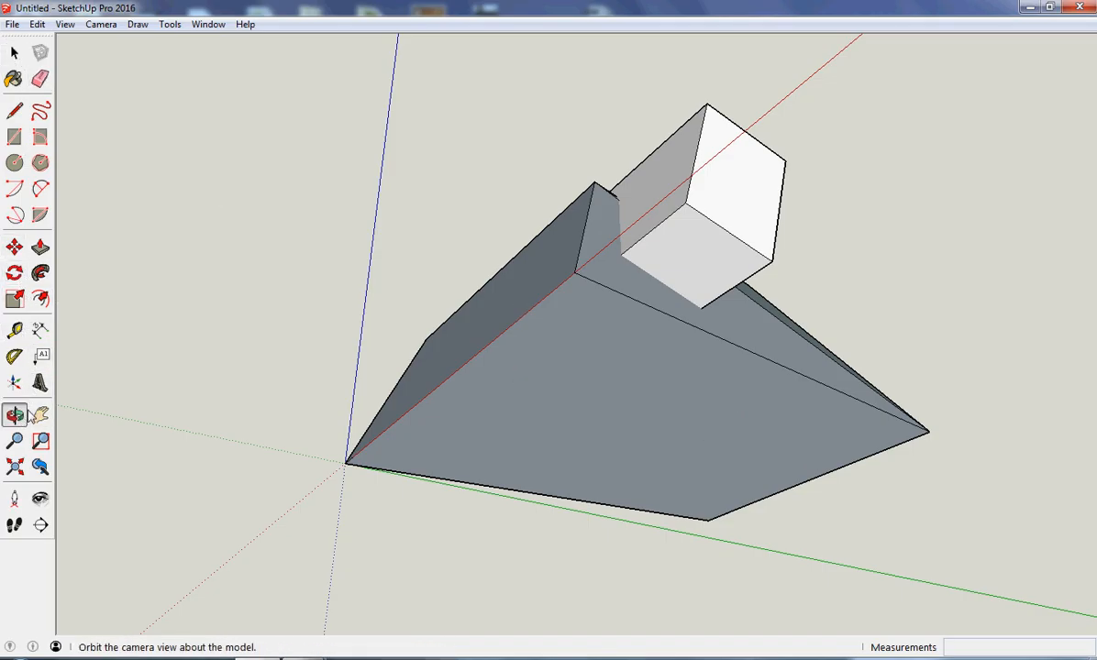
# Turn all connected geometry of the closed base block into a component named base.
pyautogui.click(15, 415)
pyautogui.moveTo(548, 260); pyautogui.dragTo(519, 581)
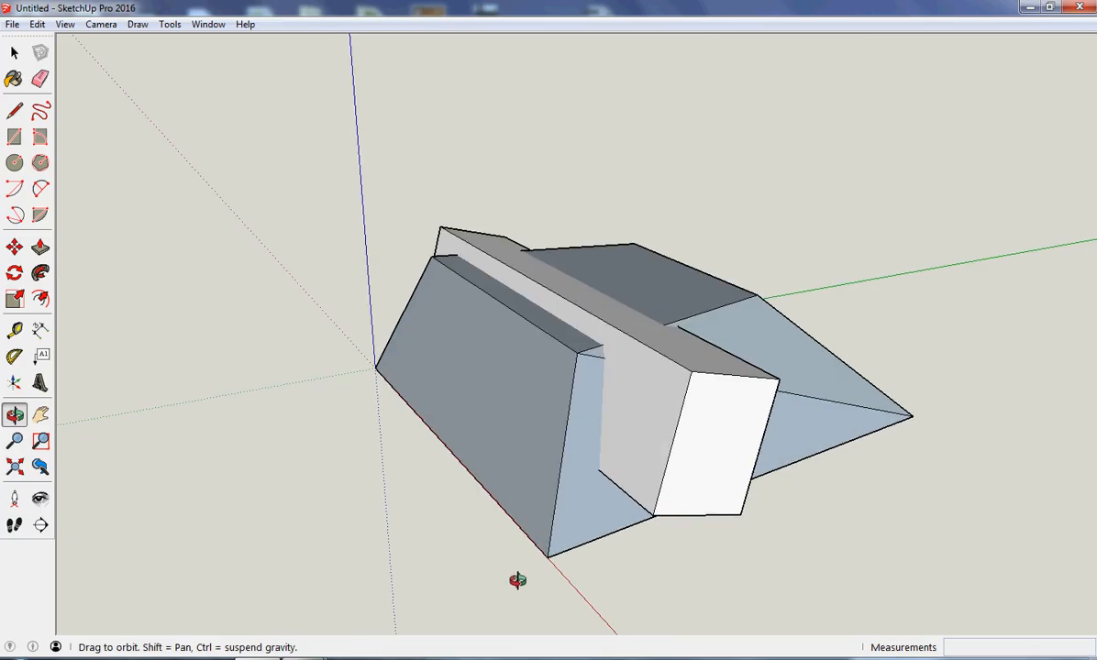
pyautogui.click(15, 52)
pyautogui.click(686, 382)
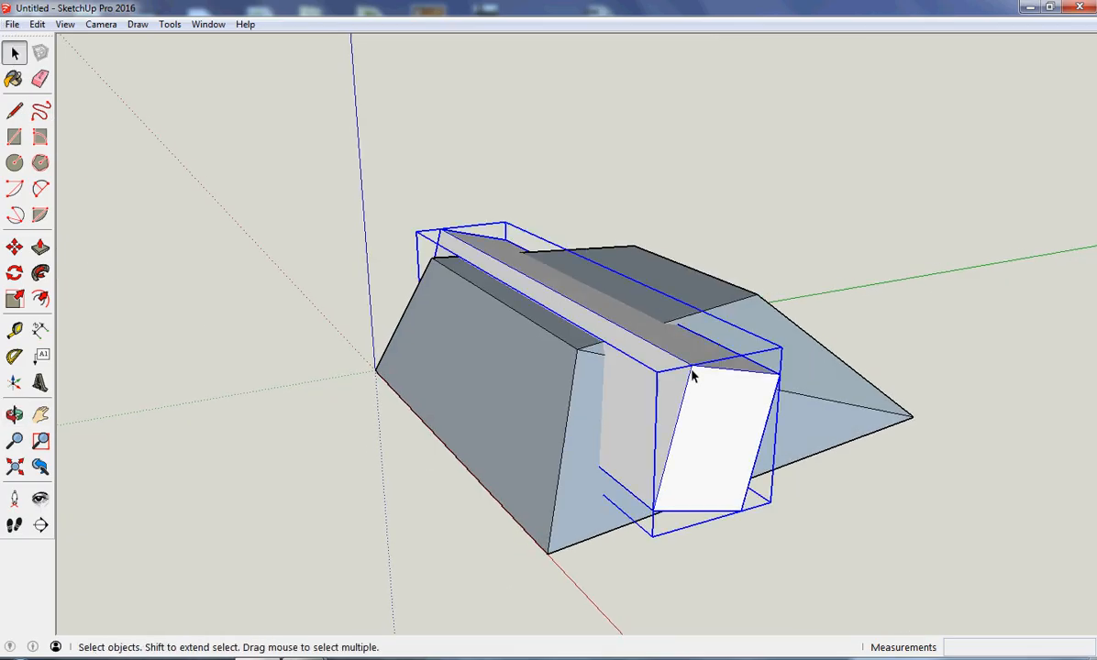
pyautogui.doubleClick(402, 324)
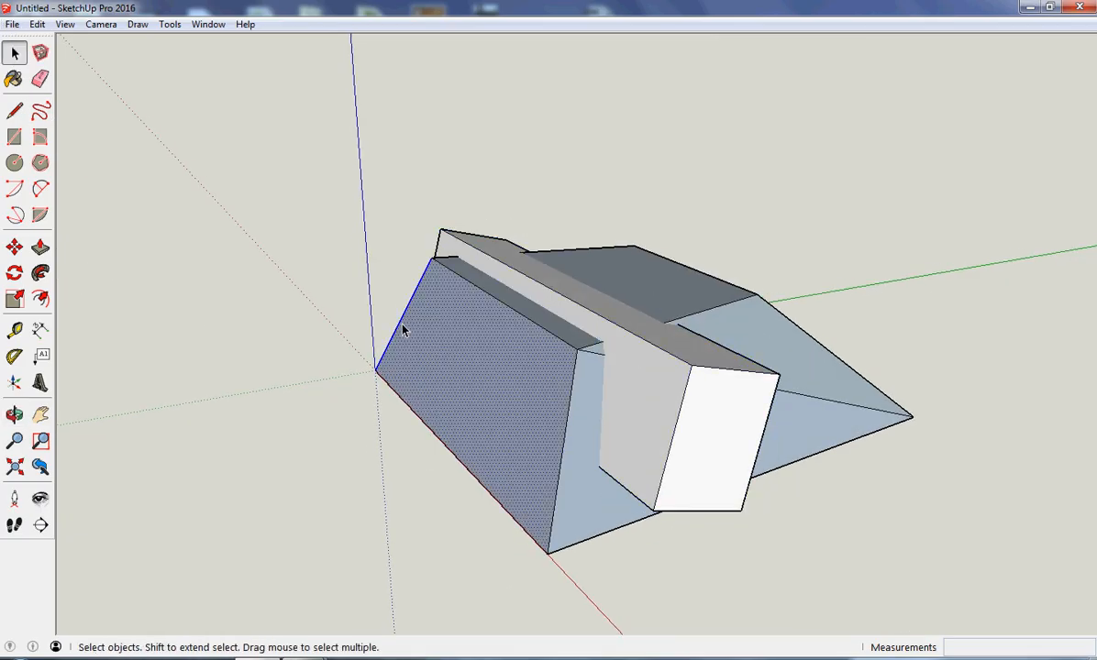
pyautogui.tripleClick(402, 325)
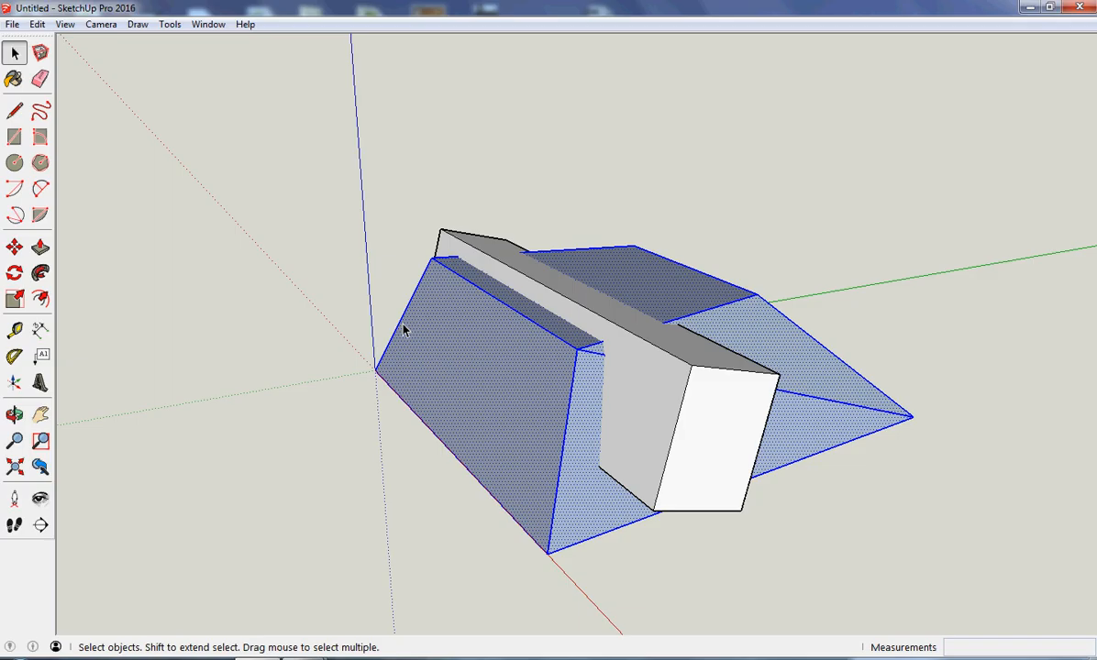
pyautogui.rightClick(402, 330)
pyautogui.click(516, 445)
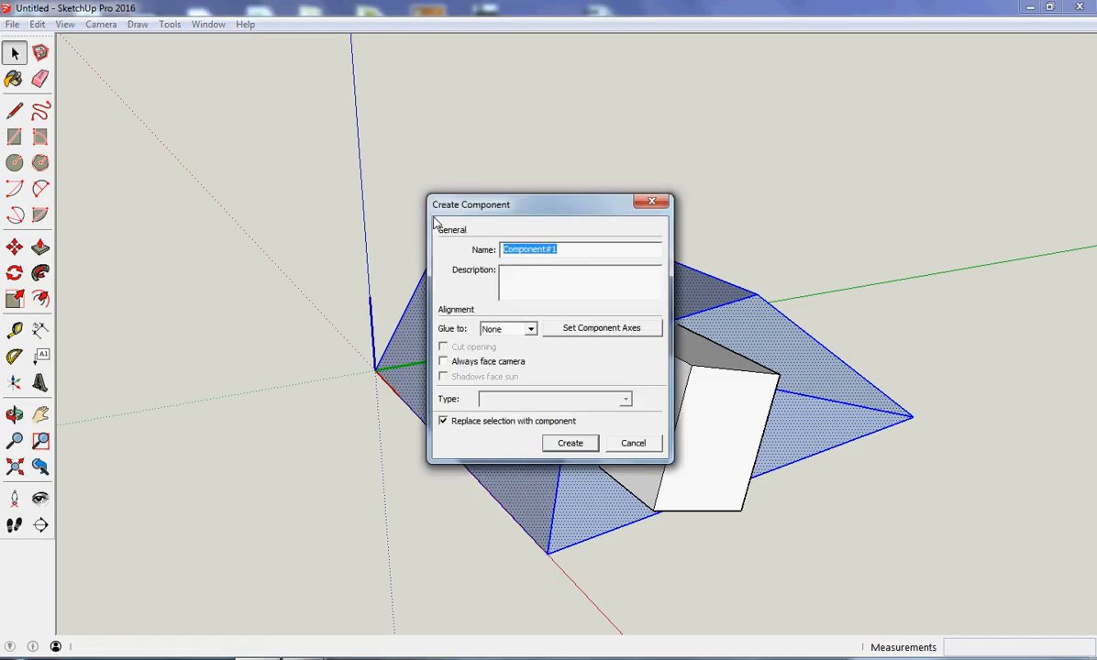
pyautogui.write('base')
pyautogui.click(587, 445)
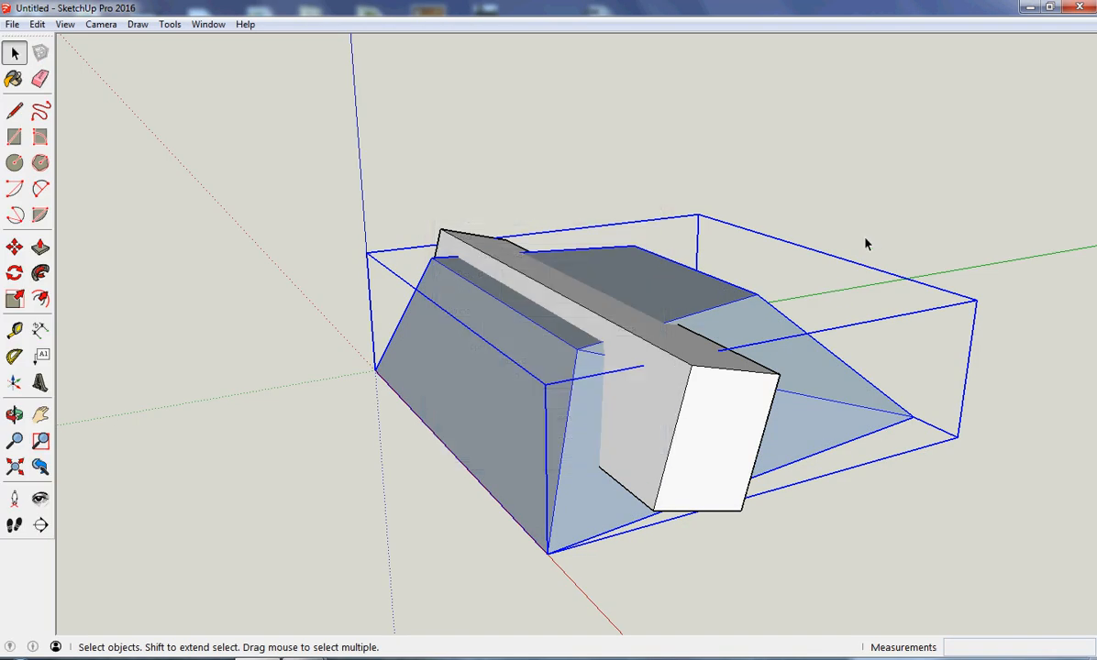
pyautogui.click(896, 200)
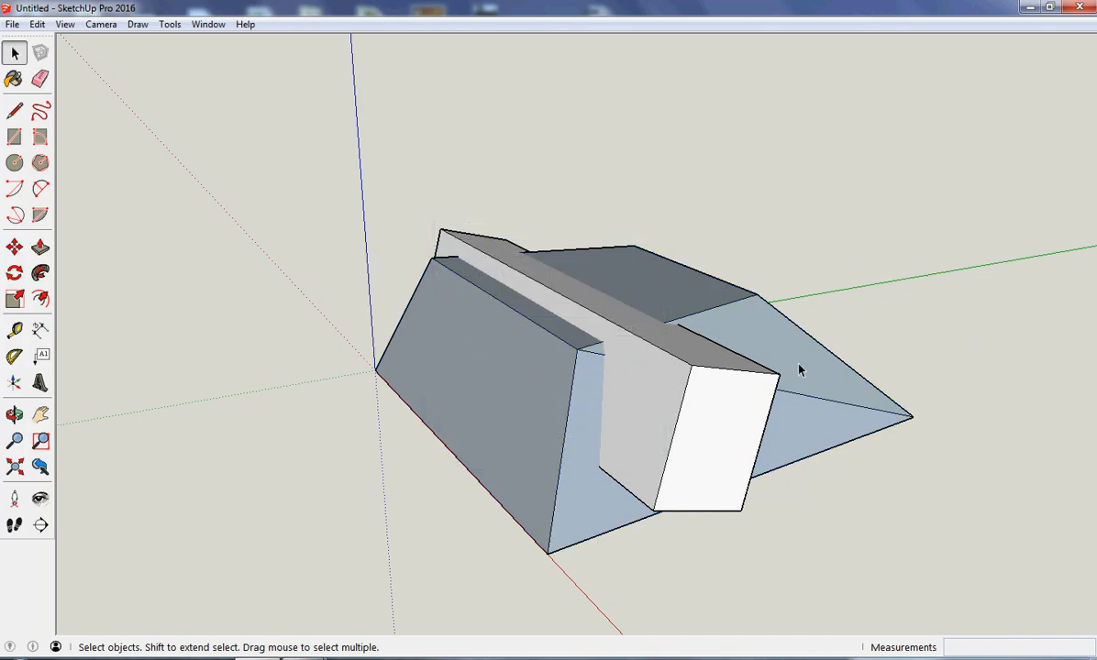
# Subtract the slot box from the base block with the solid Subtract operation, cutting the slanted slot through the base.
pyautogui.click(747, 378)
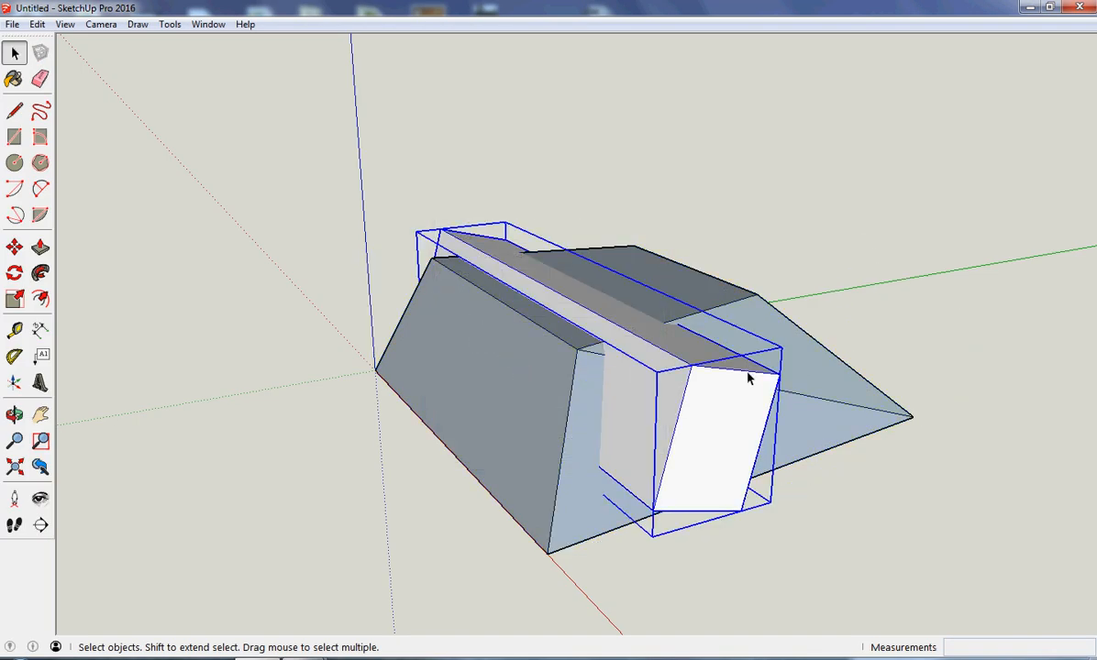
pyautogui.keyDown('shift'); pyautogui.click(564, 454); pyautogui.keyUp('shift')
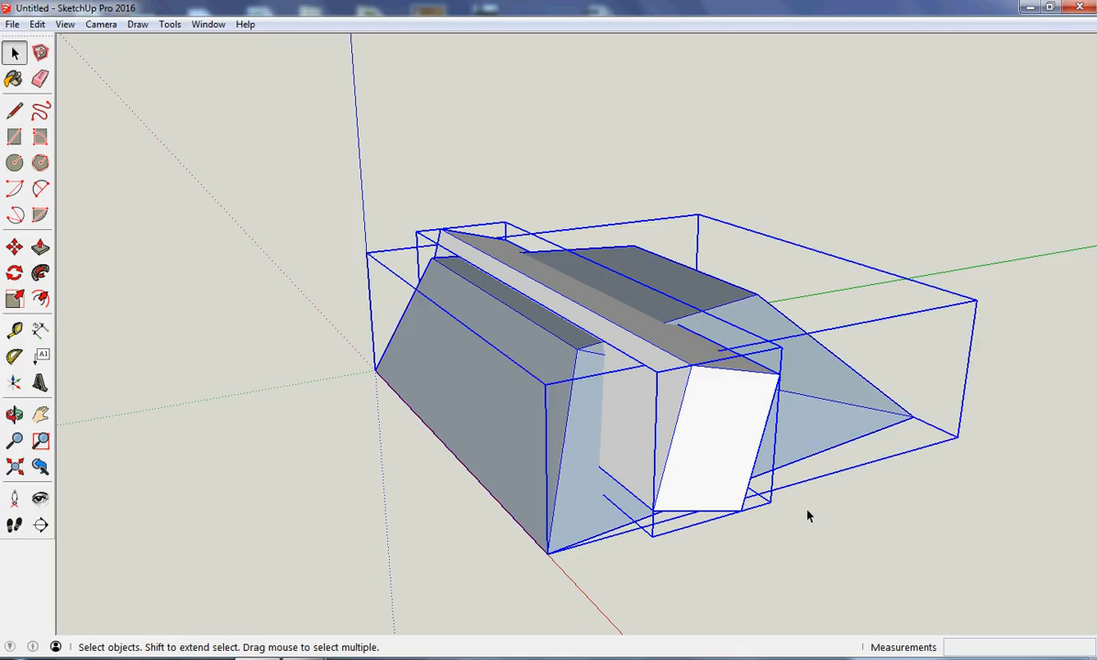
pyautogui.rightClick(706, 374)
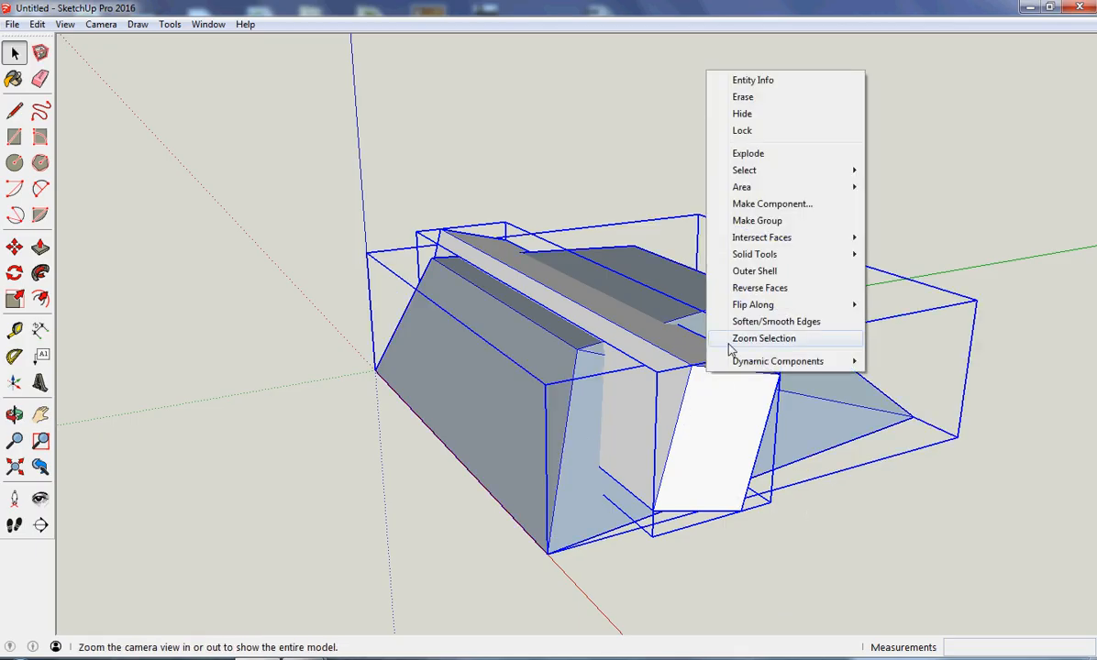
pyautogui.moveTo(770, 258)
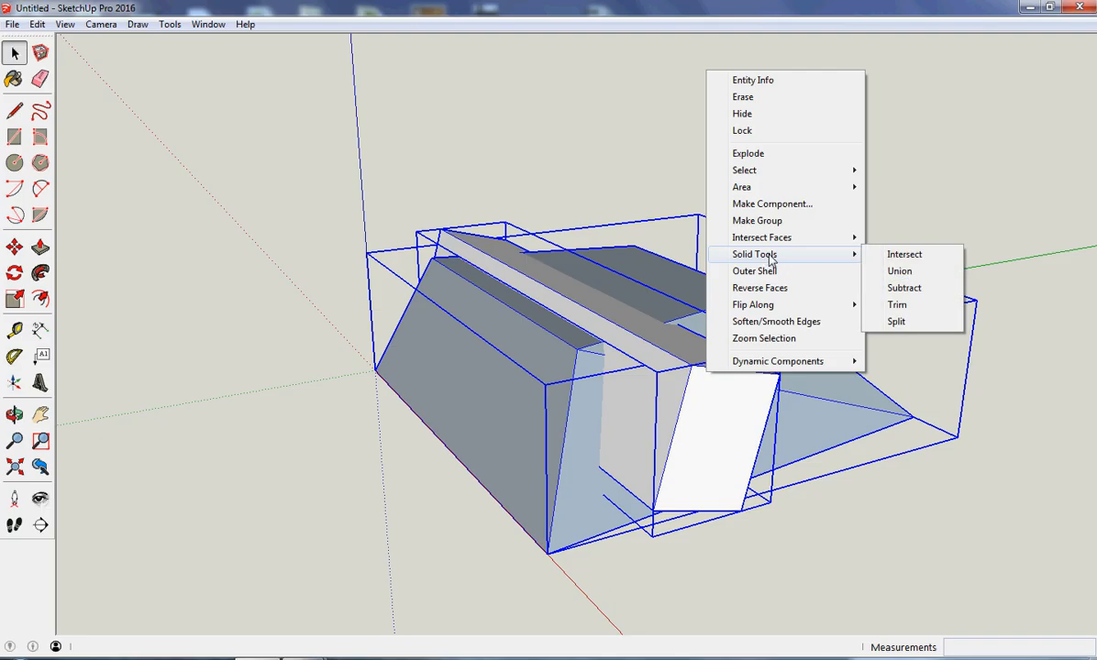
pyautogui.click(903, 288)
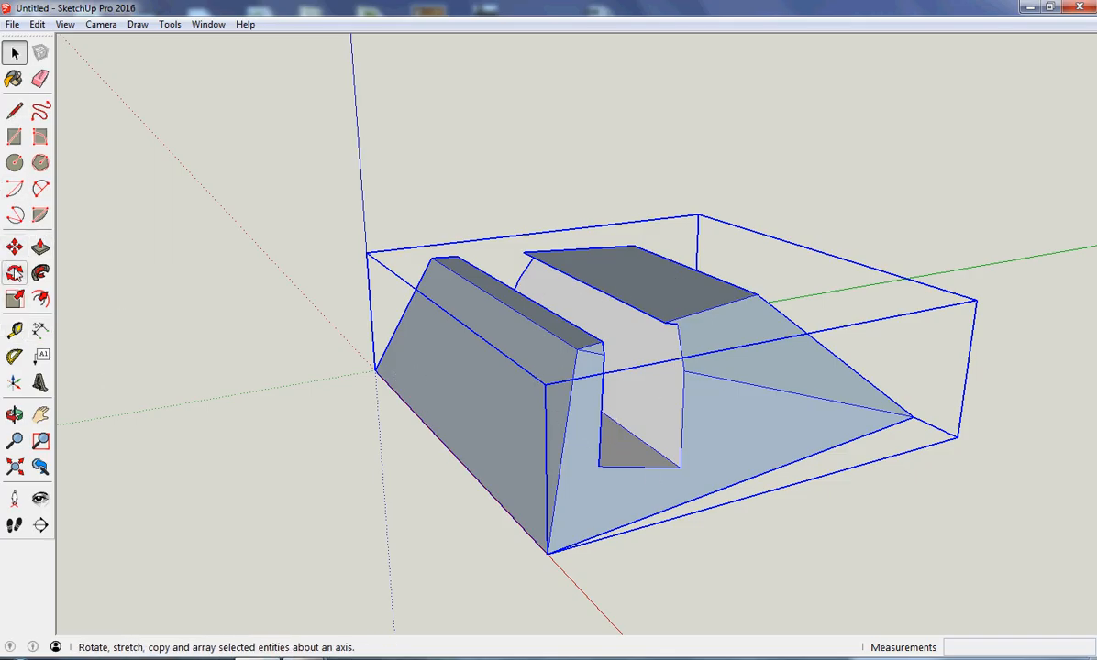
# Inspect the cut slot from both ends and open the slotted base group for editing.
pyautogui.click(15, 414)
pyautogui.moveTo(473, 375); pyautogui.dragTo(639, 303)
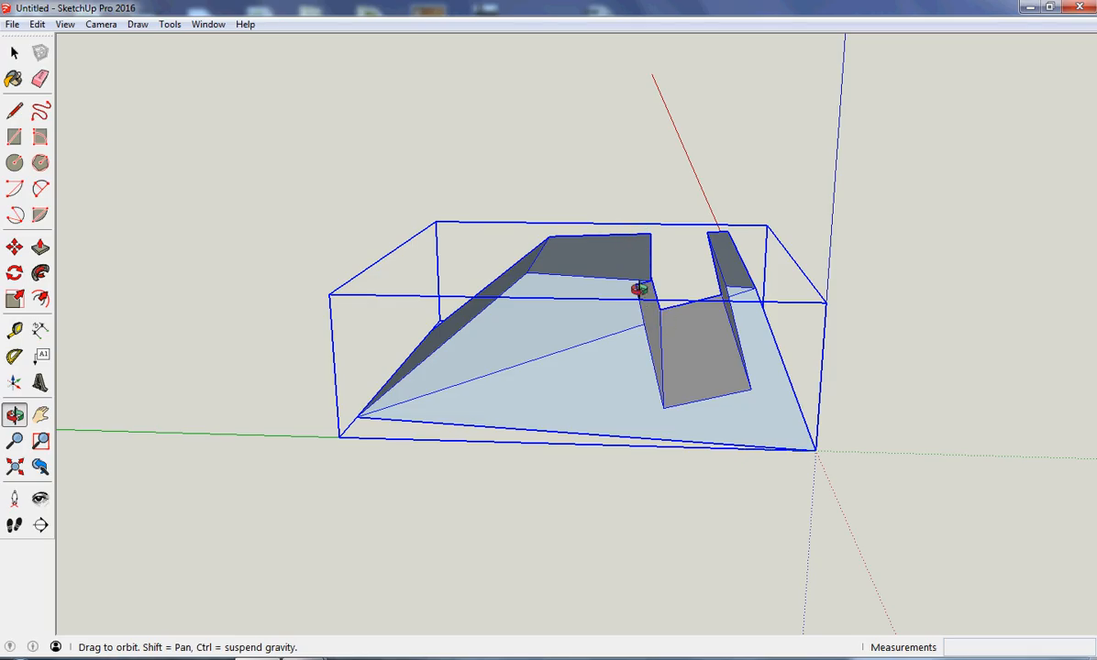
pyautogui.moveTo(714, 324); pyautogui.dragTo(224, 327)
pyautogui.moveTo(573, 392); pyautogui.dragTo(682, 431)
pyautogui.moveTo(466, 394); pyautogui.dragTo(532, 421)
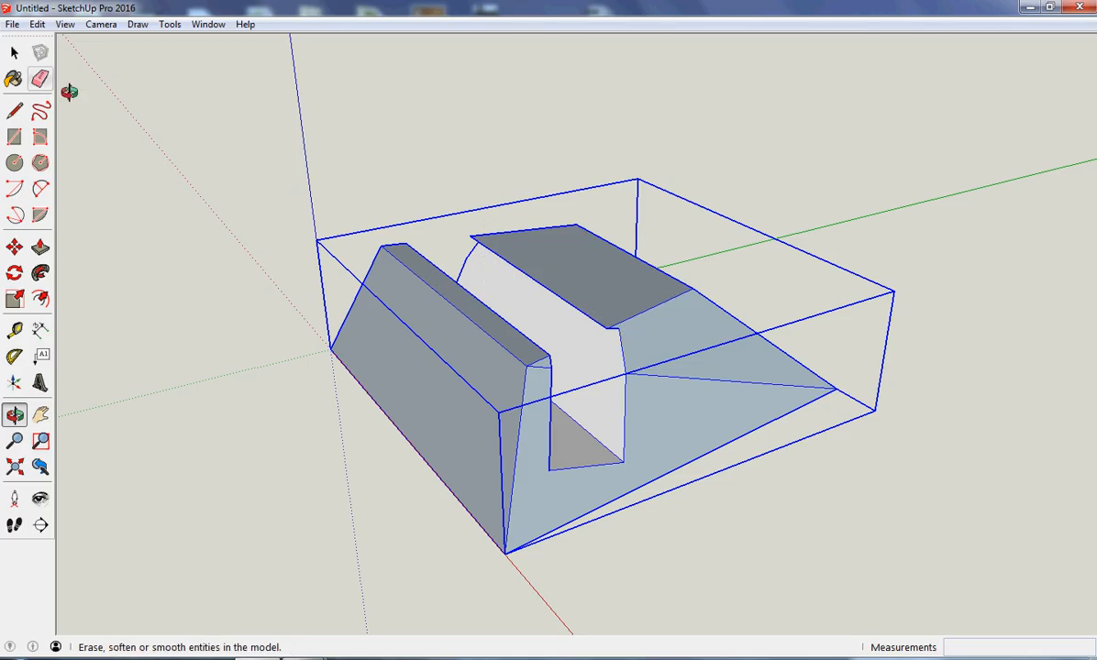
pyautogui.press('space')
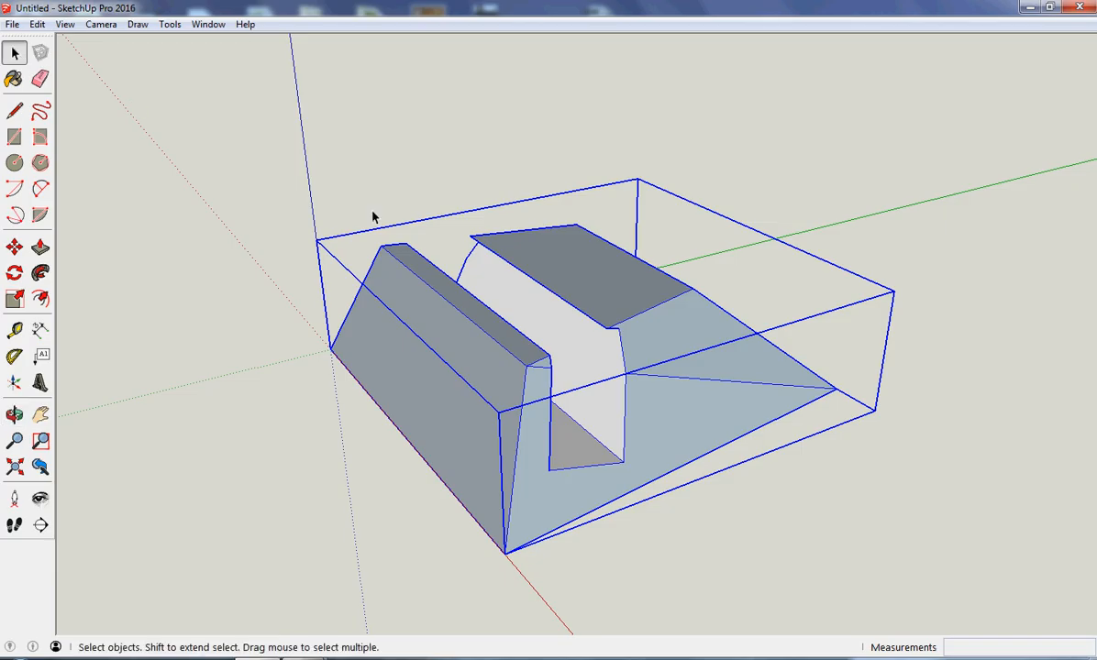
pyautogui.rightClick(434, 291)
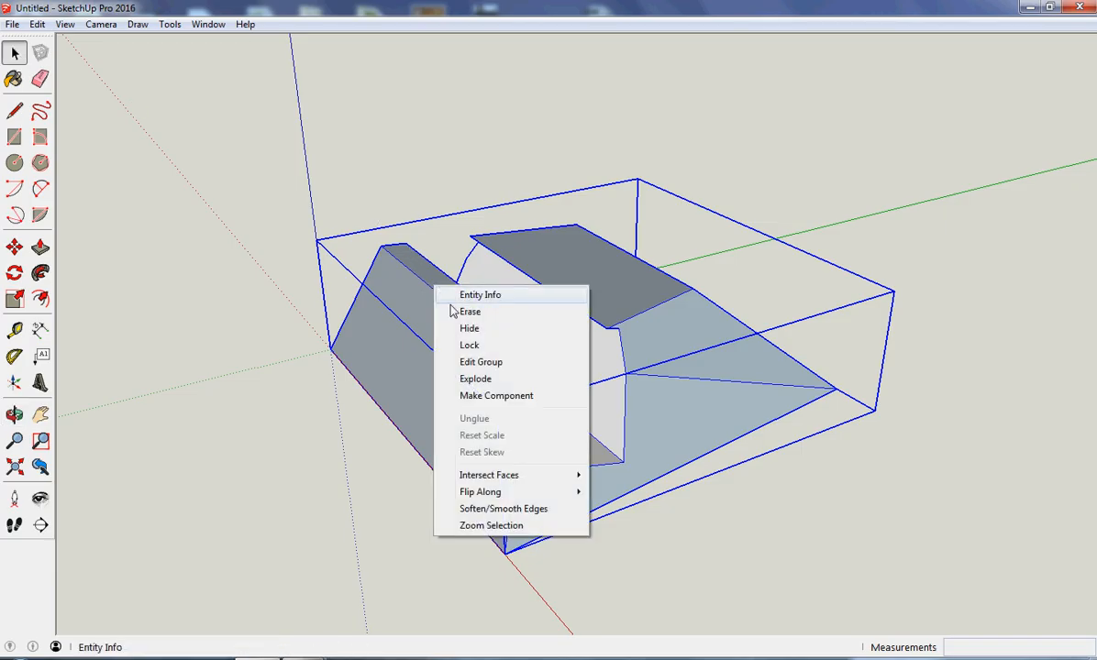
pyautogui.click(478, 361)
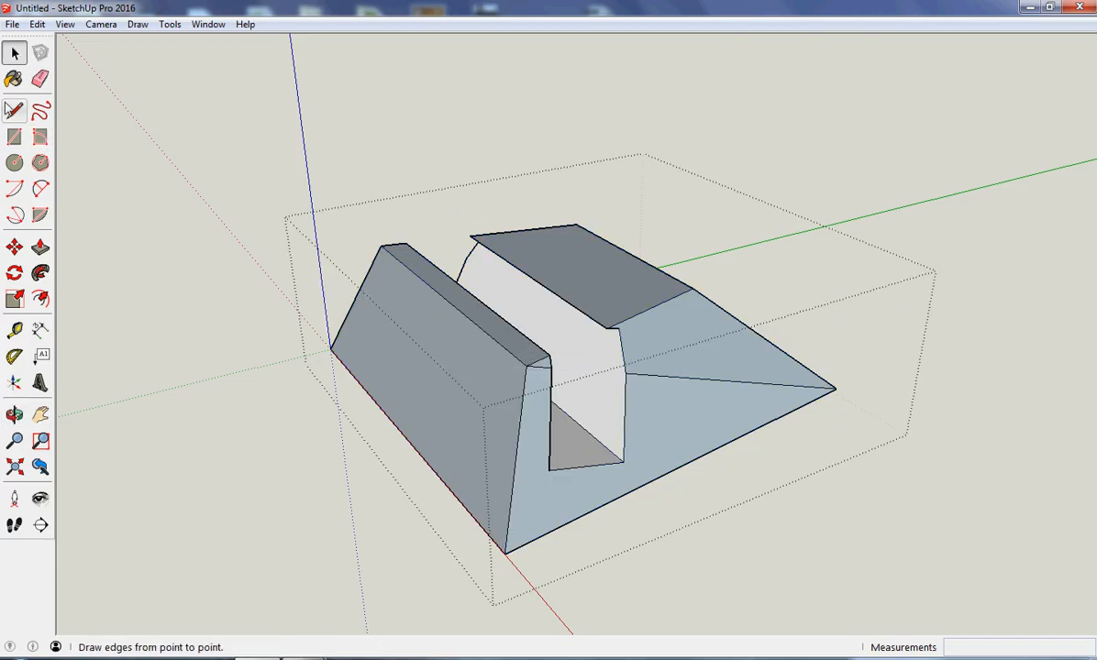
# Move the slot-side edge of the wider top face about 7.1 mm away from the slot.
pyautogui.click(530, 279)
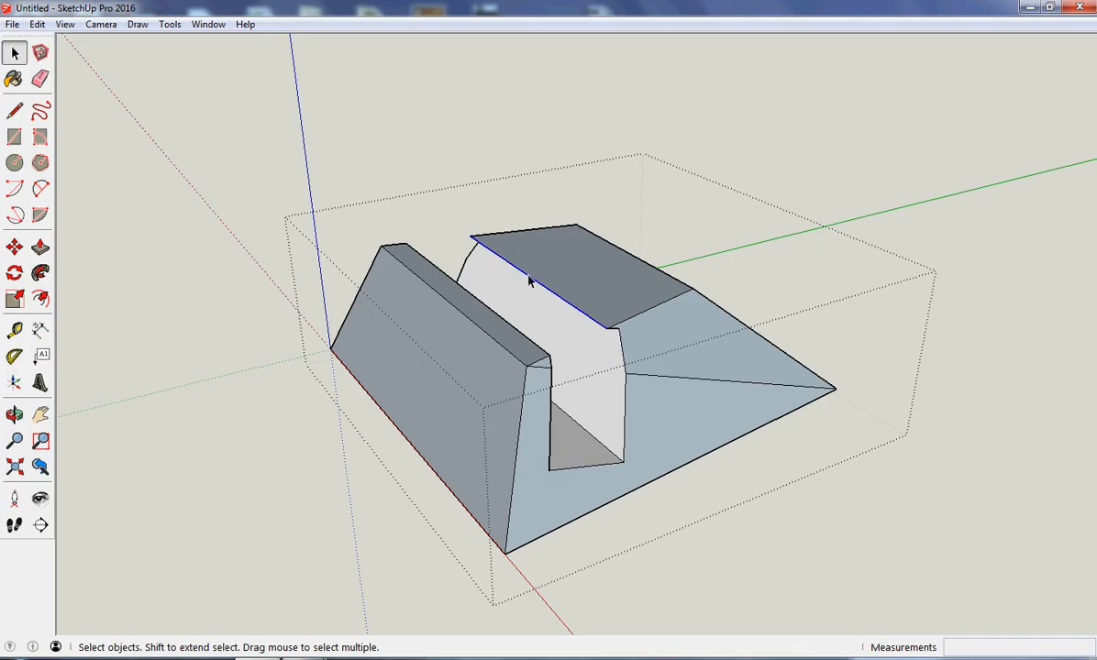
pyautogui.click(14, 247)
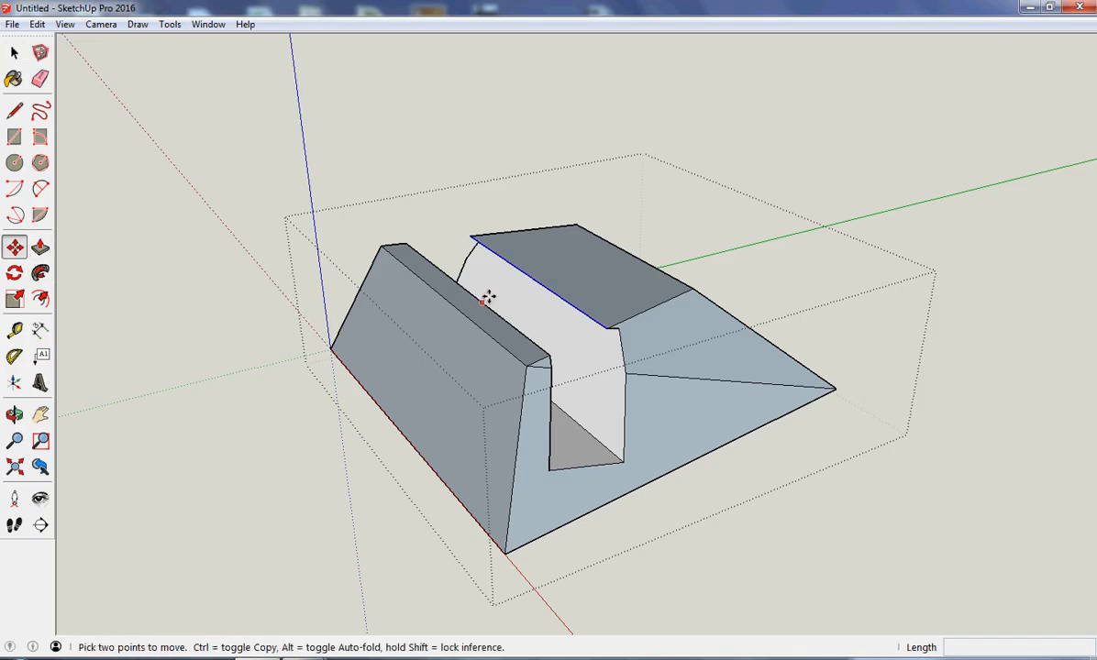
pyautogui.moveTo(530, 280); pyautogui.dragTo(576, 221)
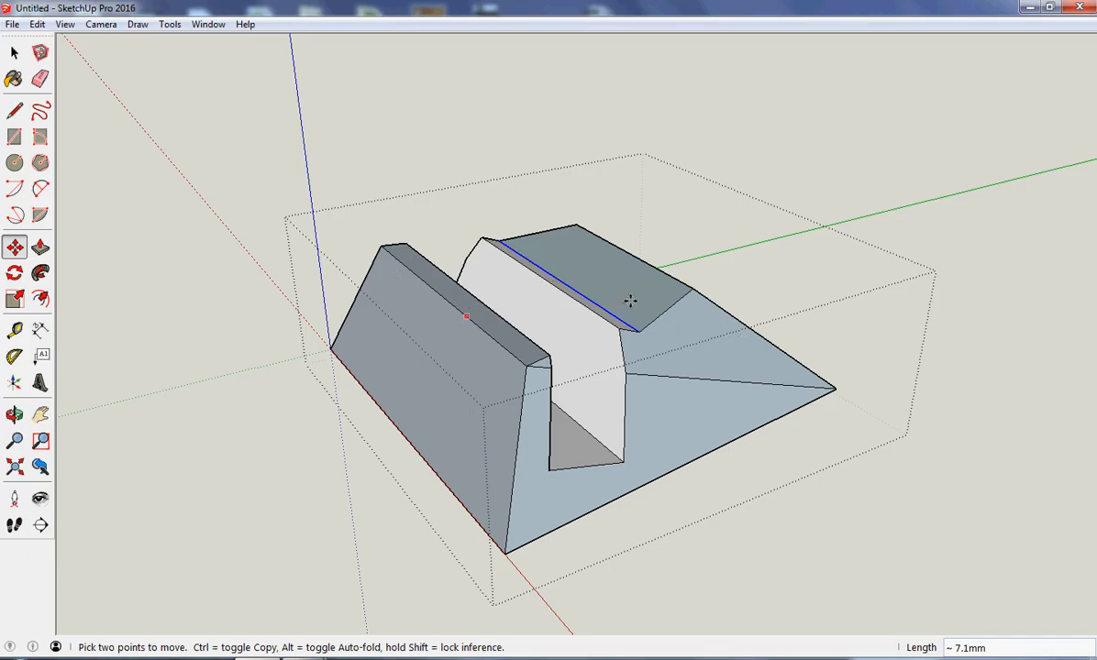